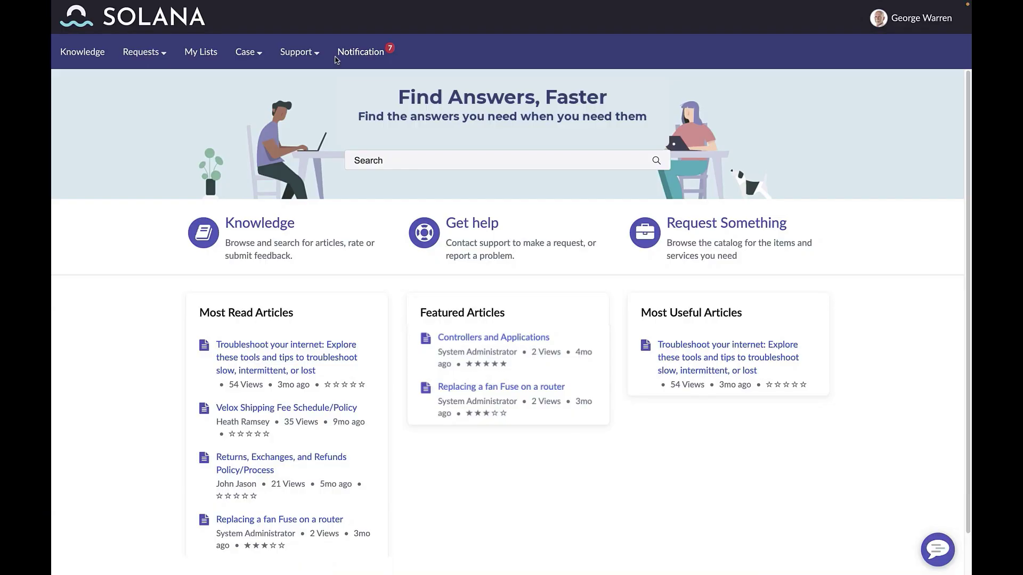
Step: Rerun the recent portal search 'internet issue' to get the Now Assist answer and matching articles
click(390, 163)
click(402, 193)
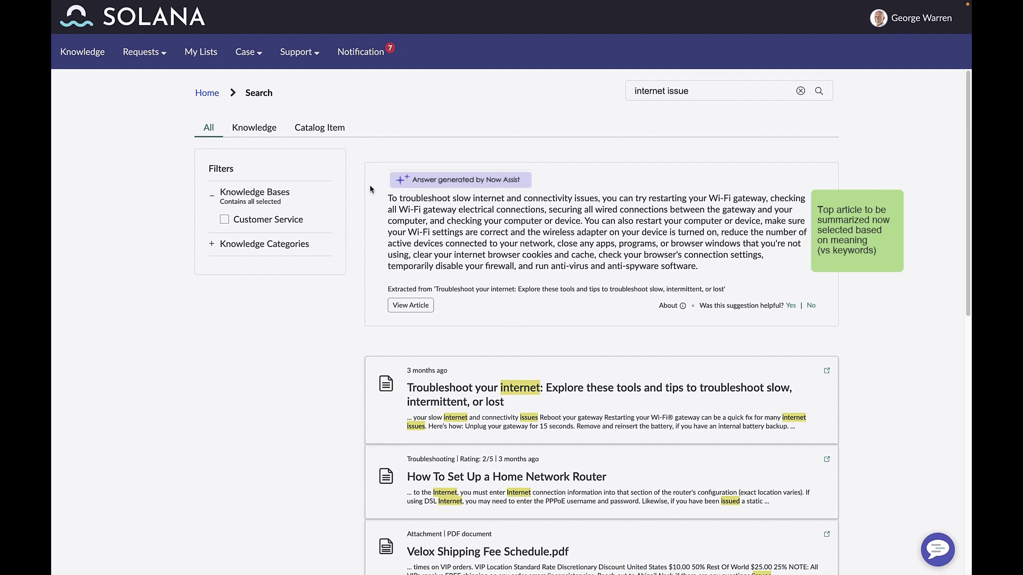
Step: Send 'Internet Issues' in the support chat, then request a 'Live Agent'
click(937, 550)
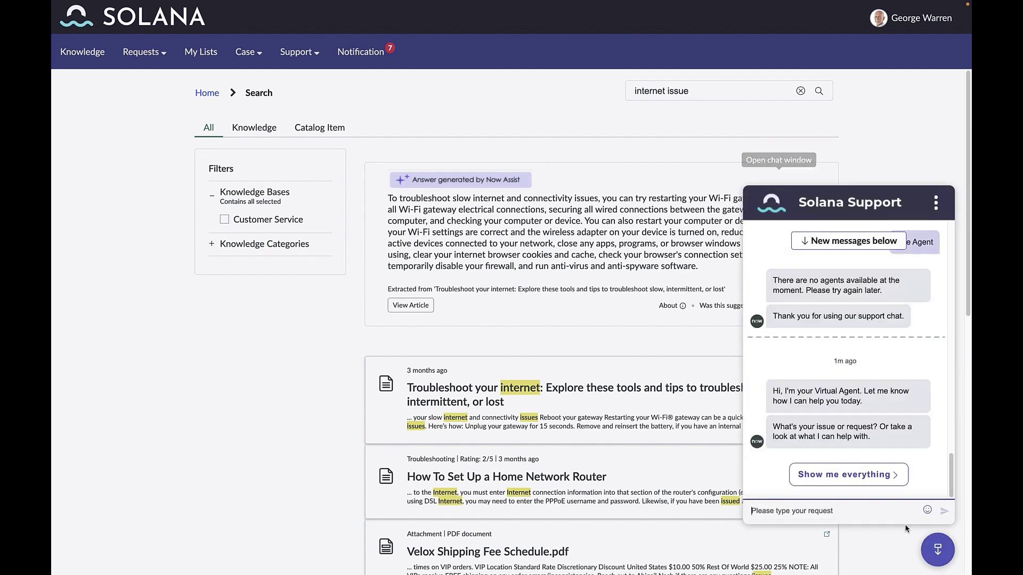
click(870, 512)
text(Internet)
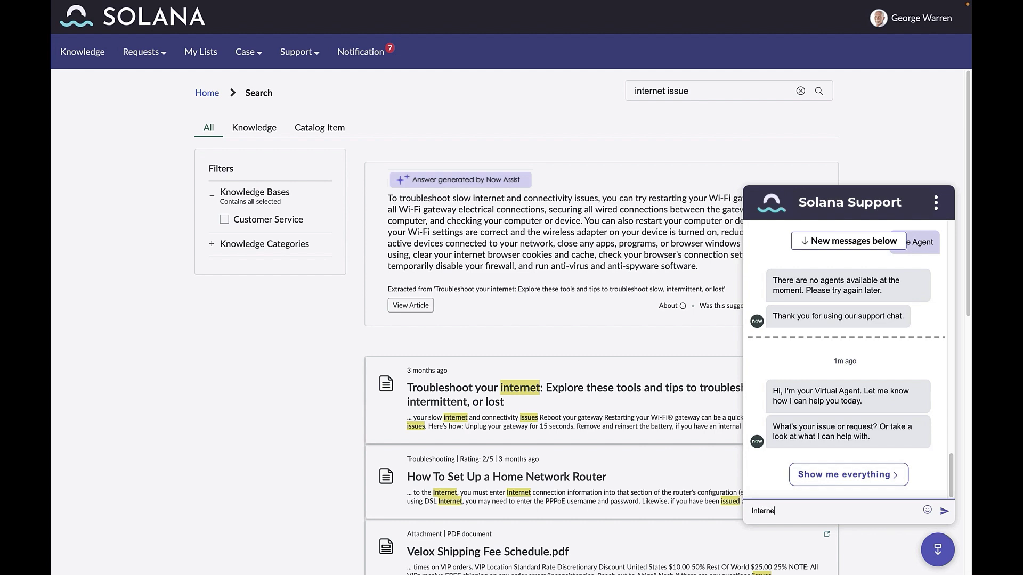
text( Issues)
key(Return)
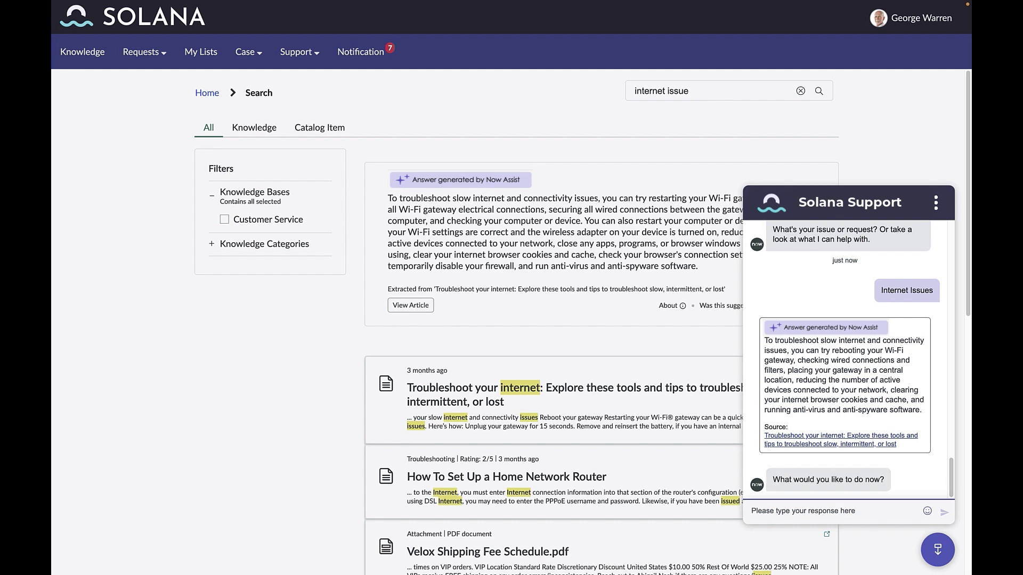
text(Live Ag)
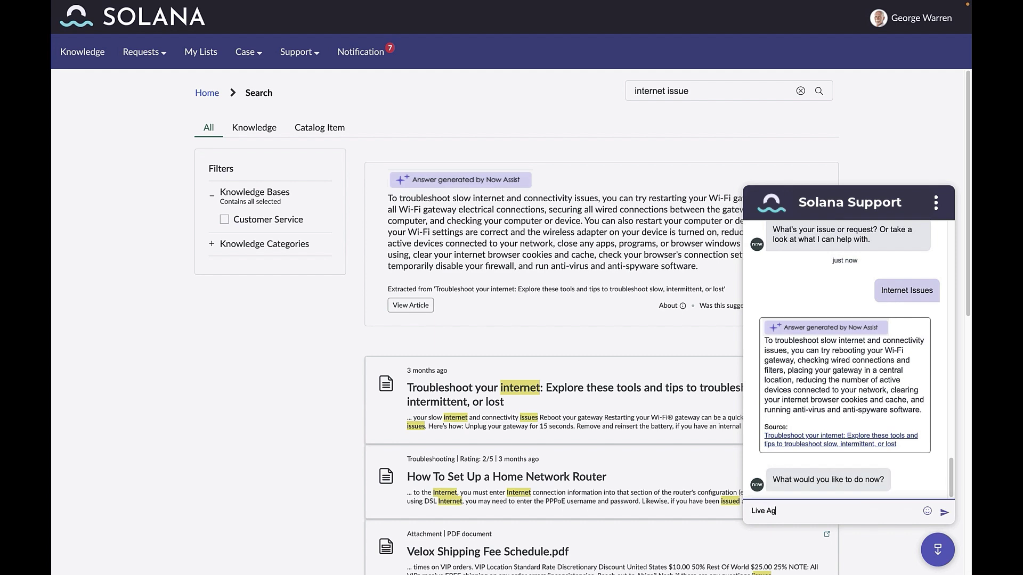
text(ent)
key(Return)
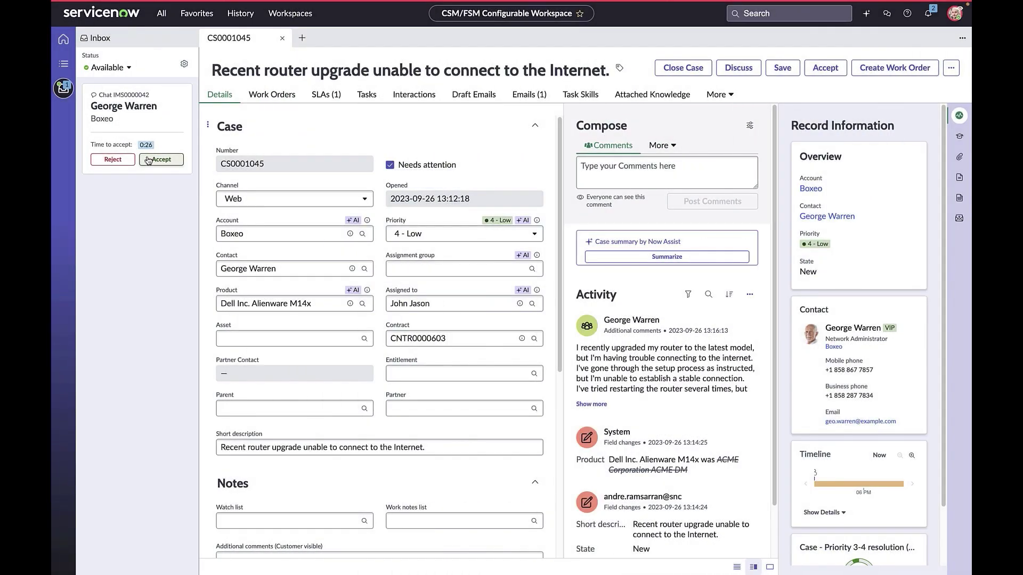
Step: Accept the customer's chat and send the /summarize quick action for a private chat summary
click(148, 160)
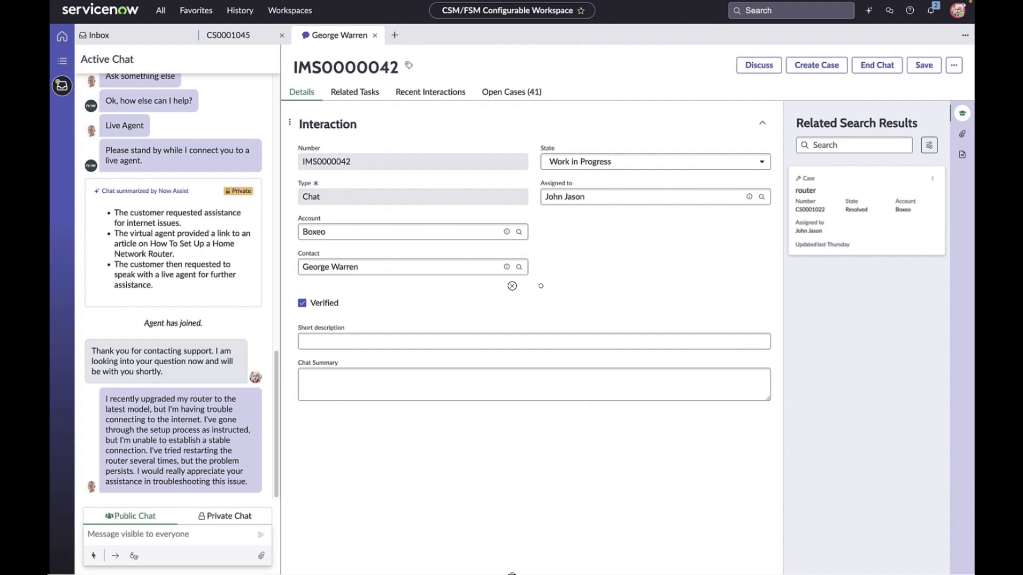
click(138, 534)
text(/su)
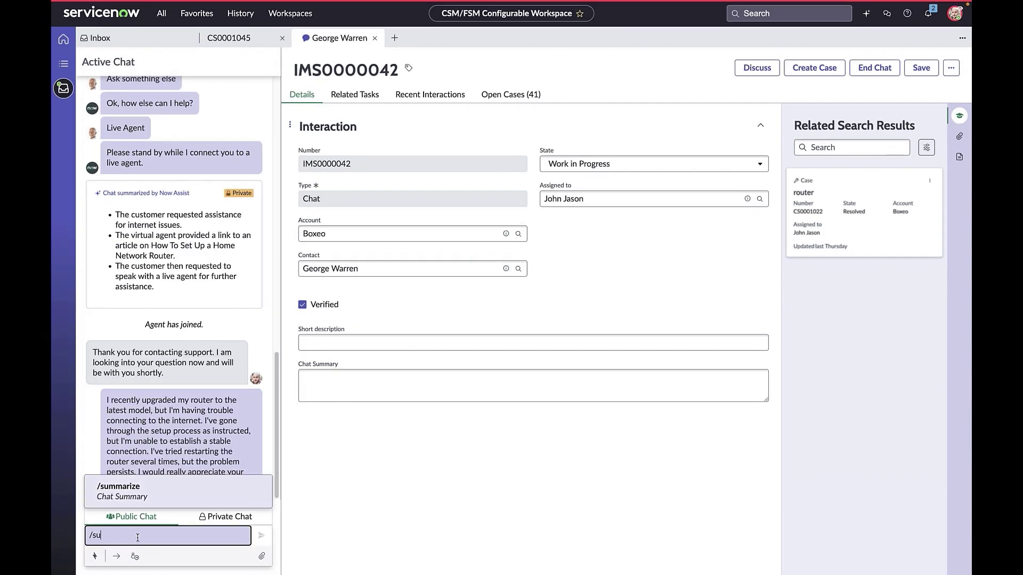
click(135, 496)
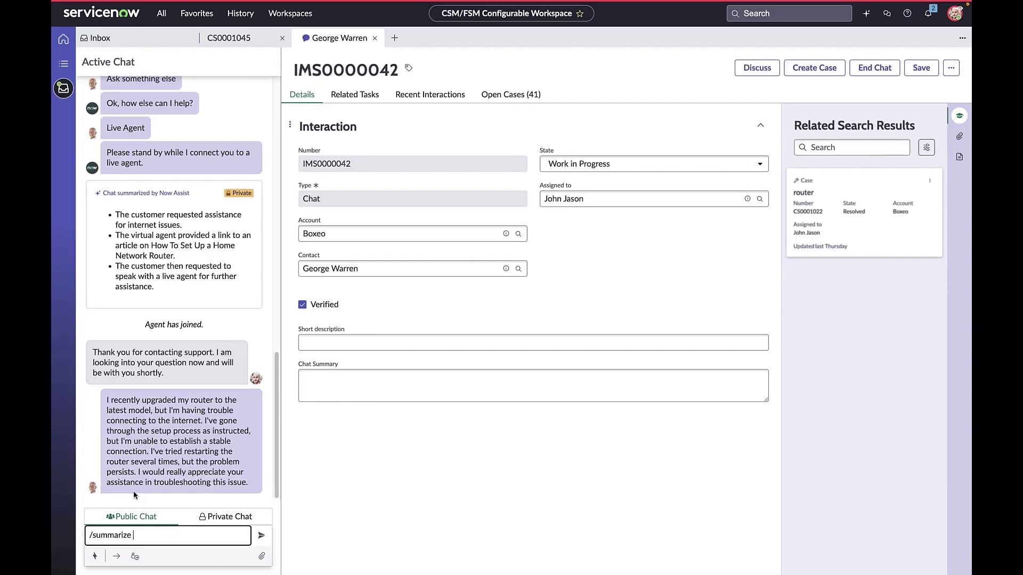
click(262, 537)
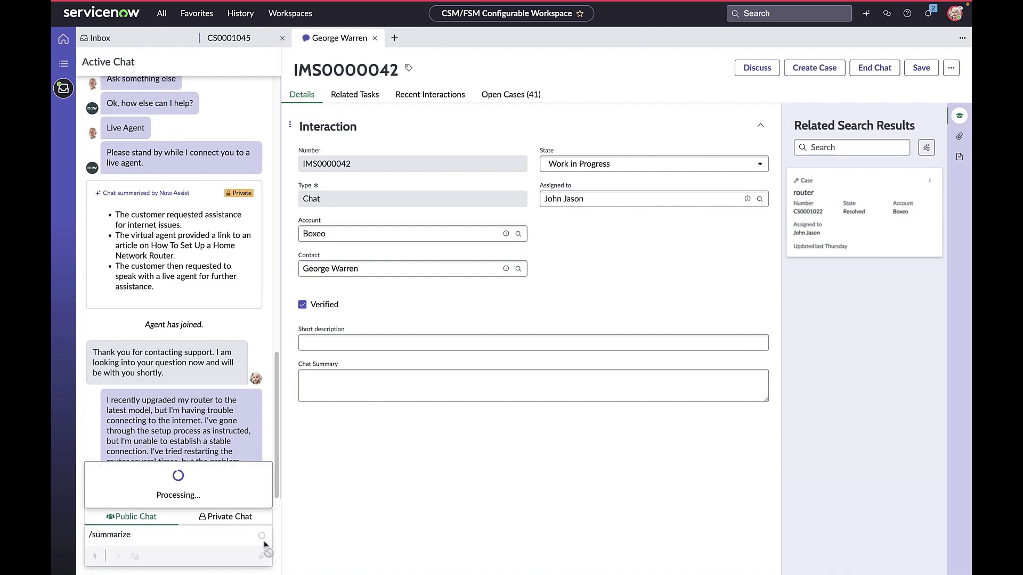
Step: End the chat and summarize case CS0001047 from the Case summary by Now Assist card
click(879, 68)
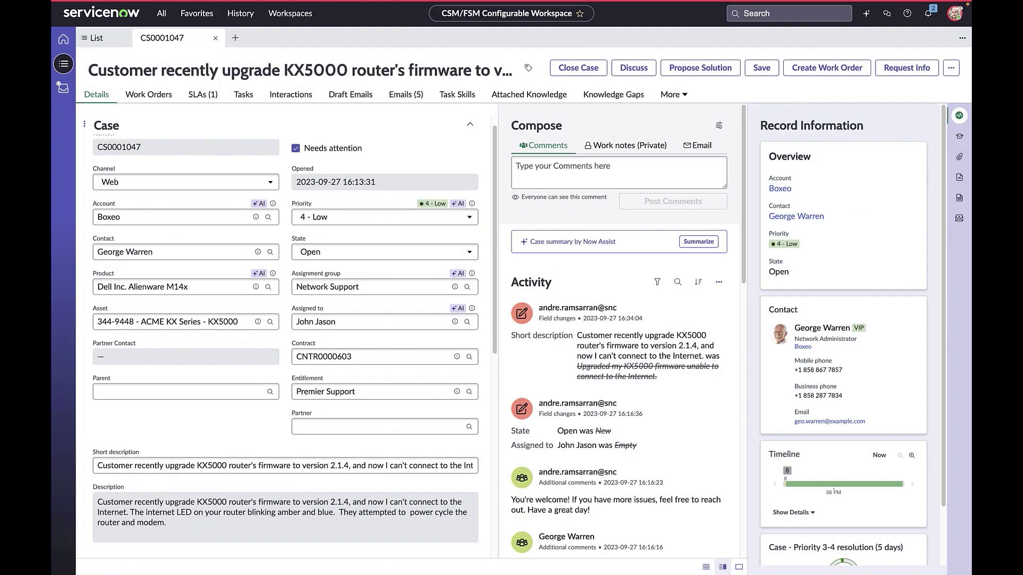
click(699, 242)
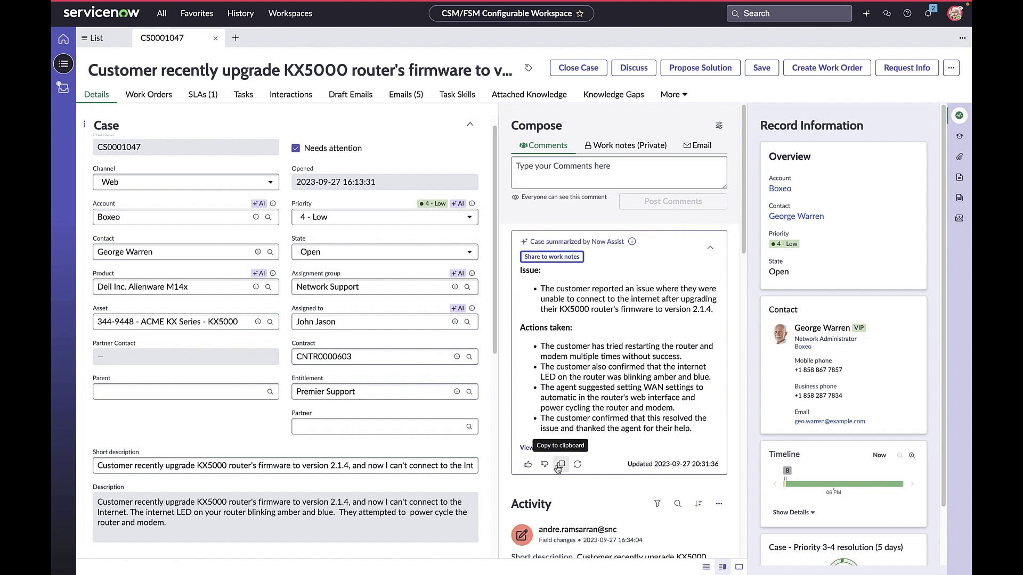
Step: Copy the Now Assist case summary and share it to the case's work notes
click(560, 465)
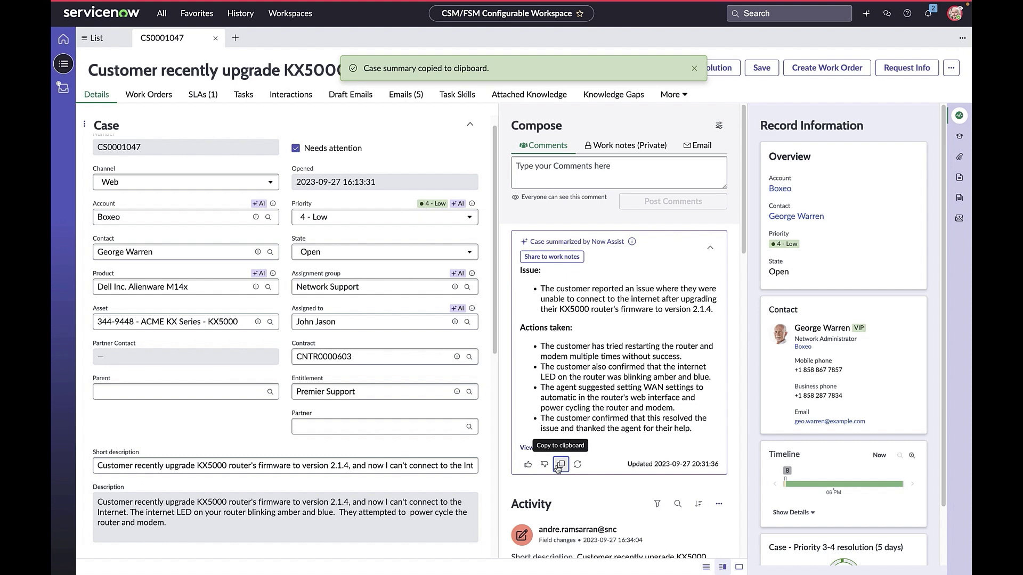
click(567, 257)
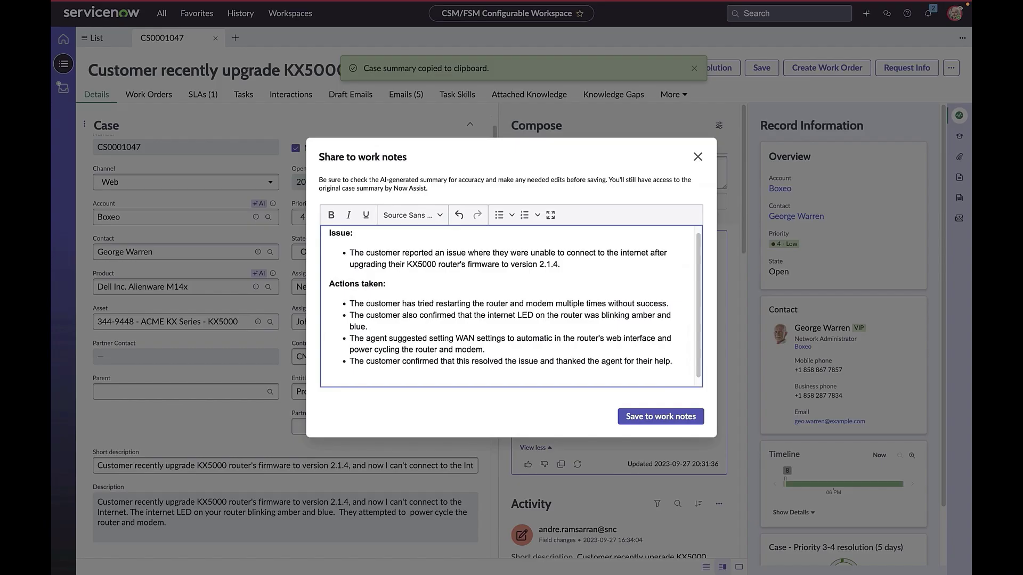
Step: Add the line 'To be fixed in Patch 902.10' below the summary and save it as a work note
text(To be fixed in Patch 902.10)
click(676, 418)
scroll(673, 384, down, 3)
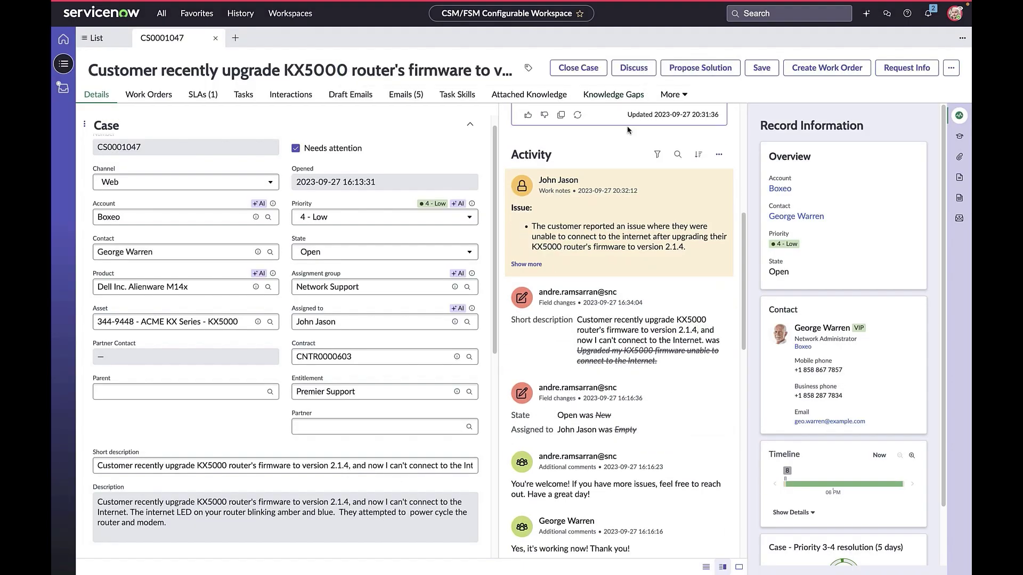
Step: Propose a solution with cause 'Firmware upgrade 86753099 failed' to resolve case CS0001047
click(700, 67)
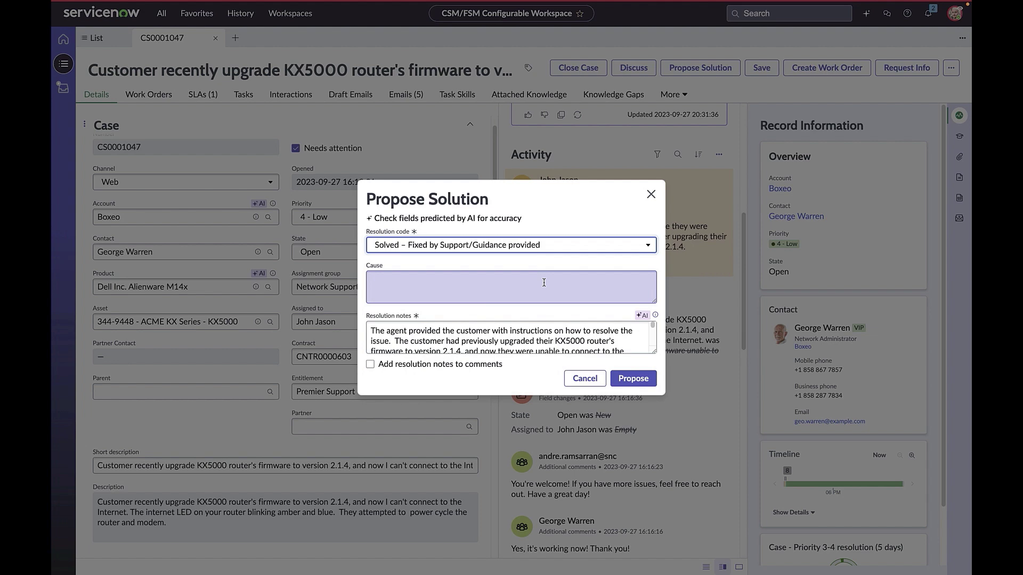
click(544, 283)
key(ctrl+v)
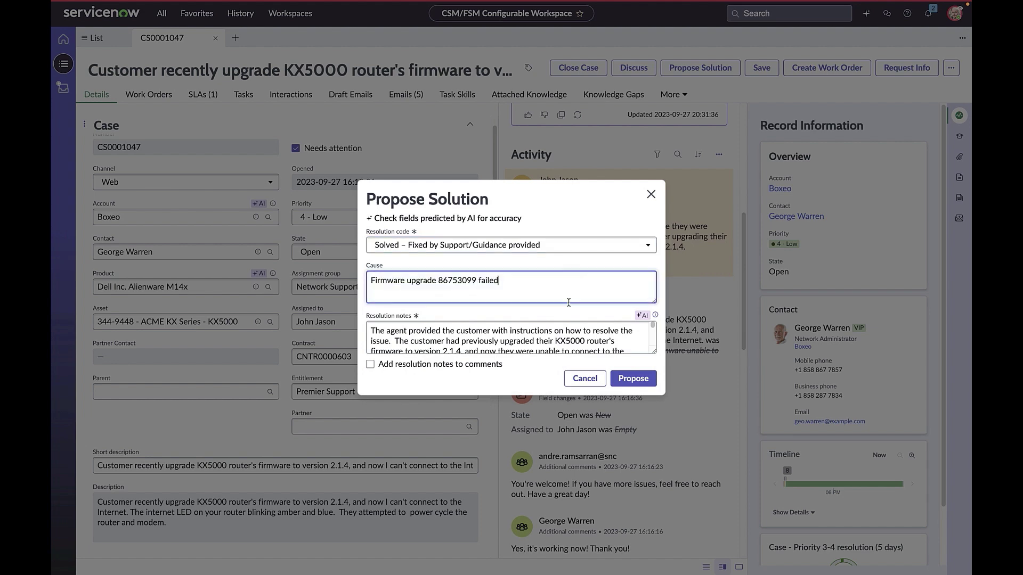
click(633, 378)
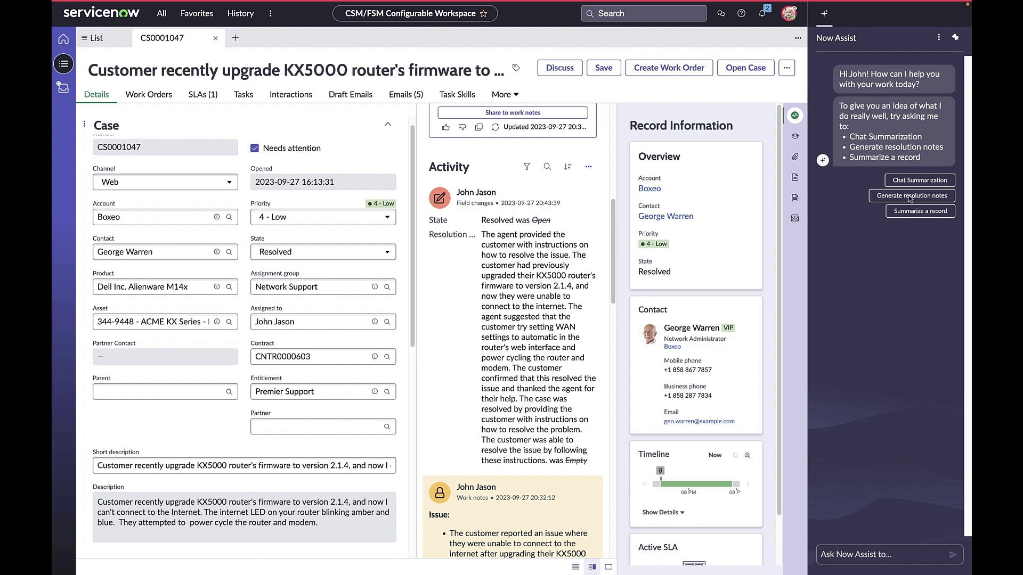
Step: Have Now Assist summarize the case, then ask 'Generate resolution notes' and 'Make it shorter'
click(915, 212)
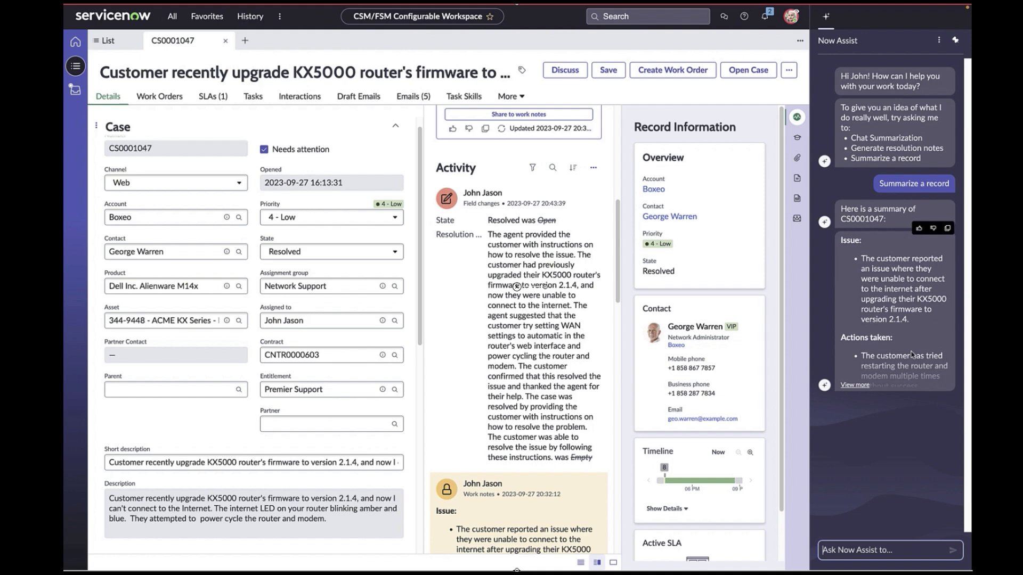
click(881, 552)
text(Generate resolution notes)
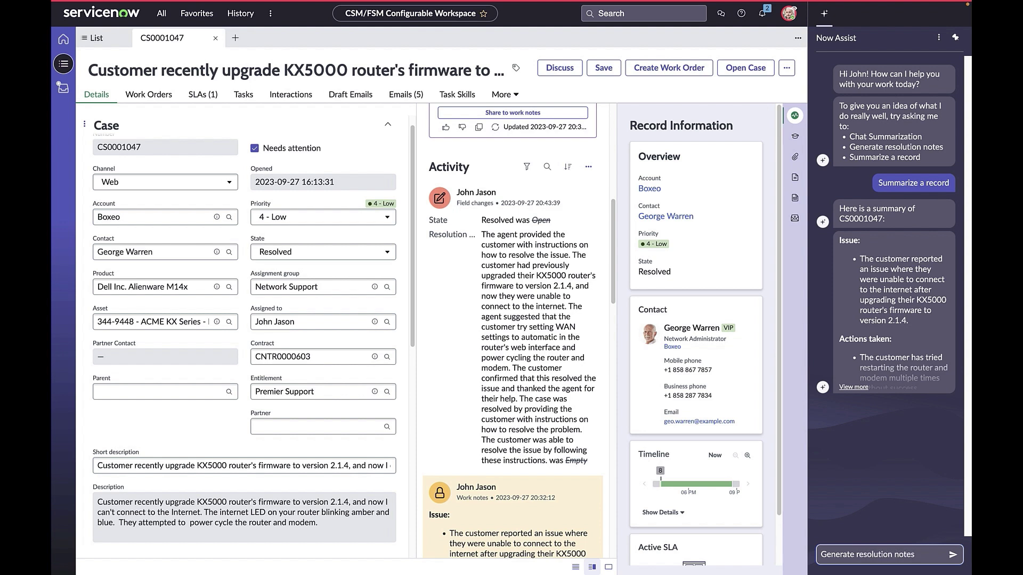
key(Return)
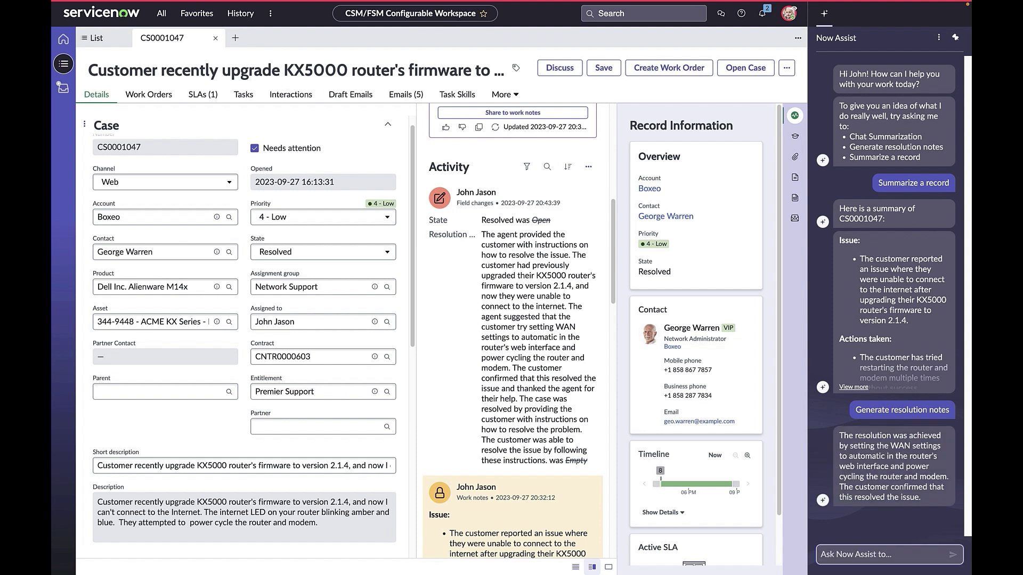
text(Make it shorter)
key(Return)
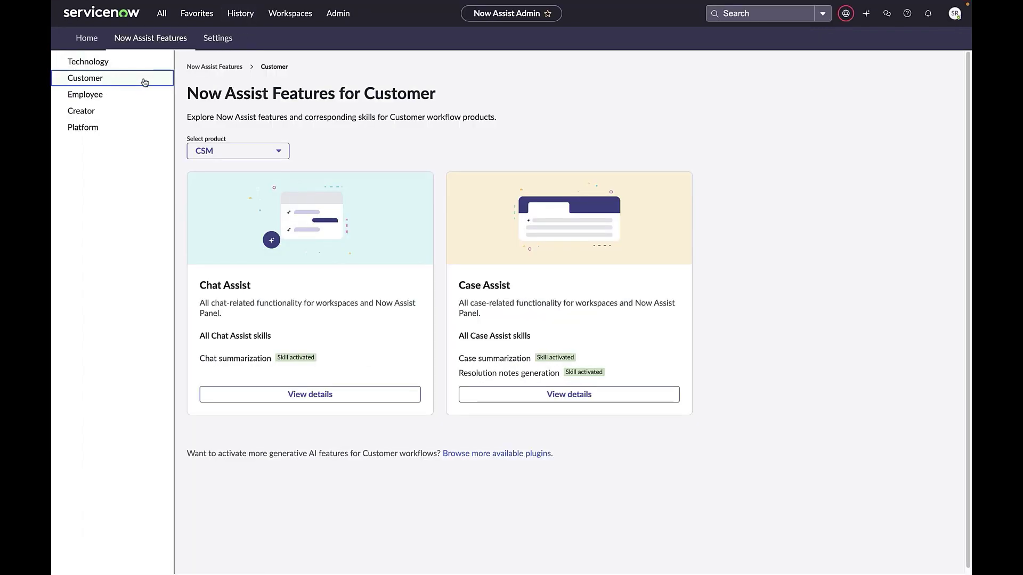
Step: Open Chat summarization under Chat Assist and review its triggers, leaving handoff, wrap-up and bulleted lists on
click(340, 396)
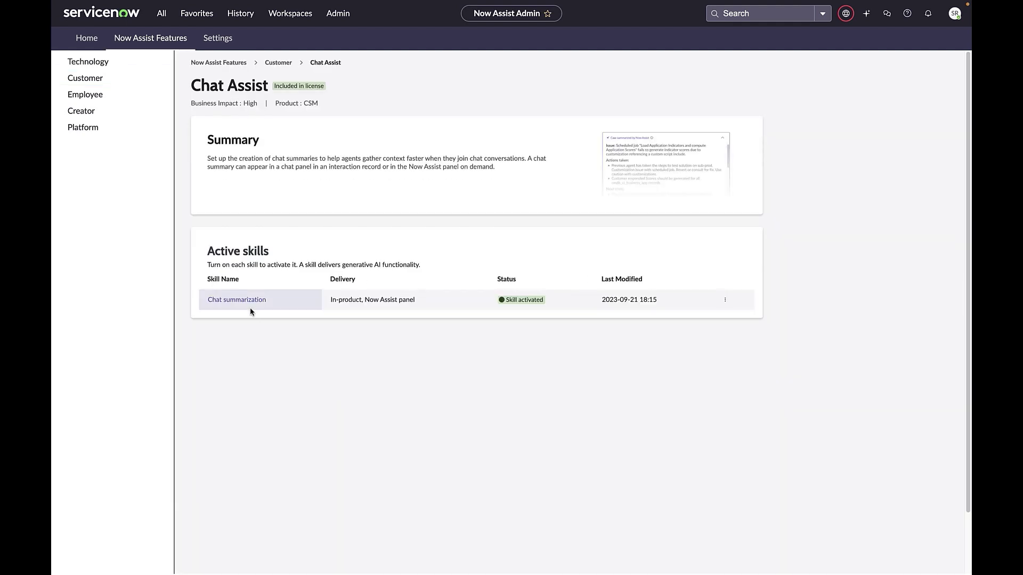
click(248, 304)
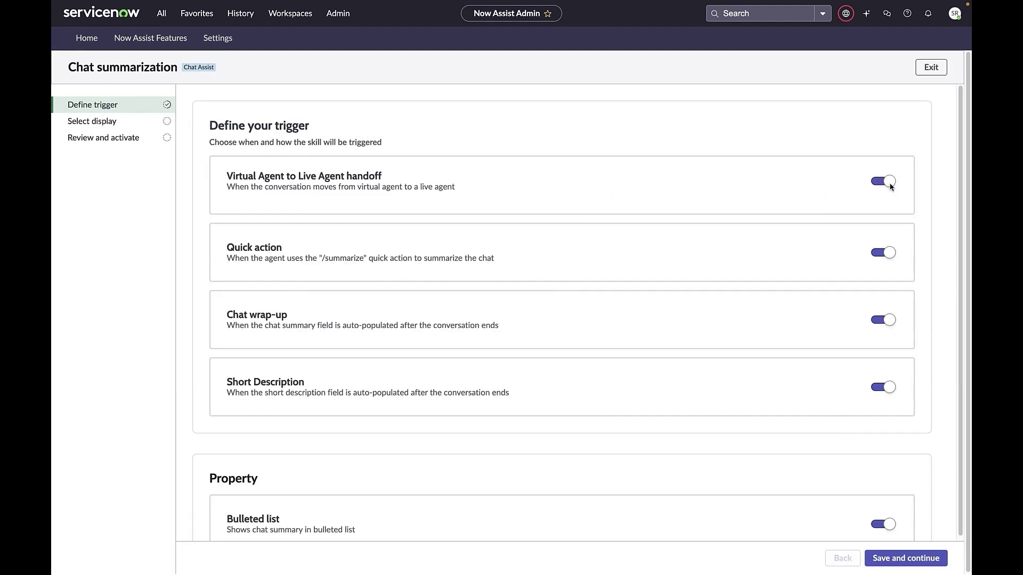
click(890, 181)
click(889, 182)
click(890, 320)
click(890, 320)
scroll(820, 394, down, 1)
click(888, 484)
click(890, 485)
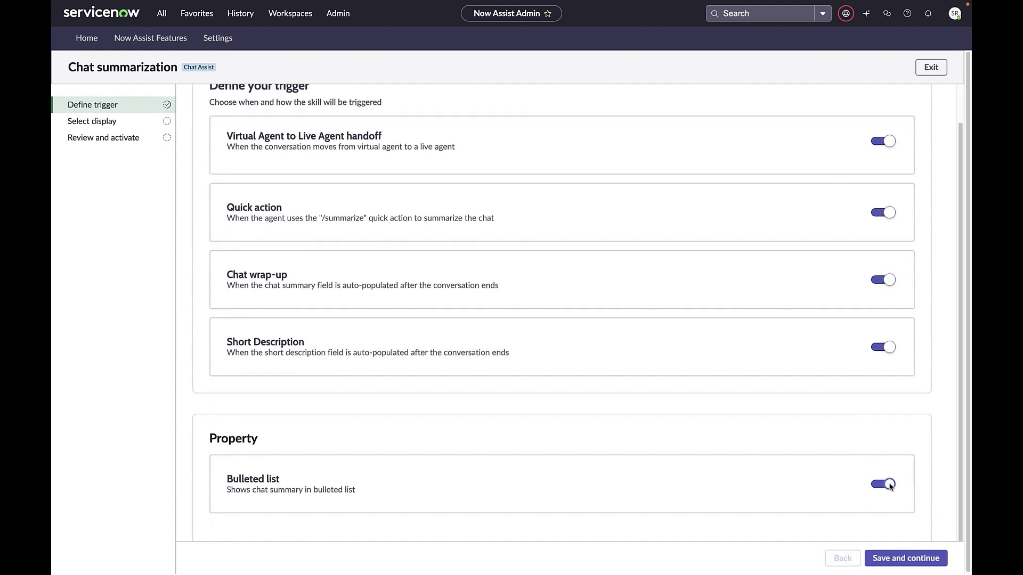
Step: Save the triggers and continue, keeping in-product display of summaries on
click(907, 560)
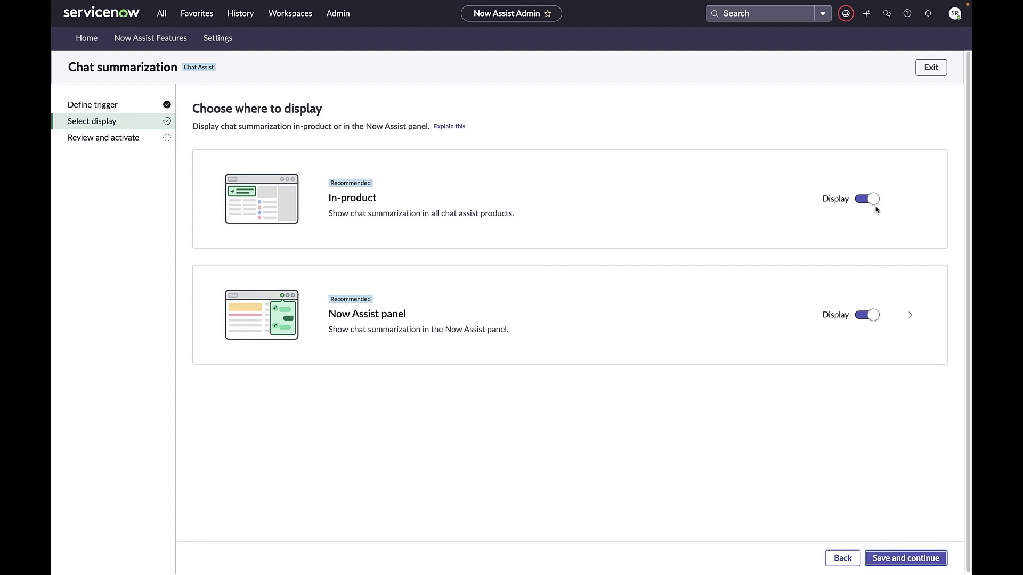
click(874, 202)
click(874, 203)
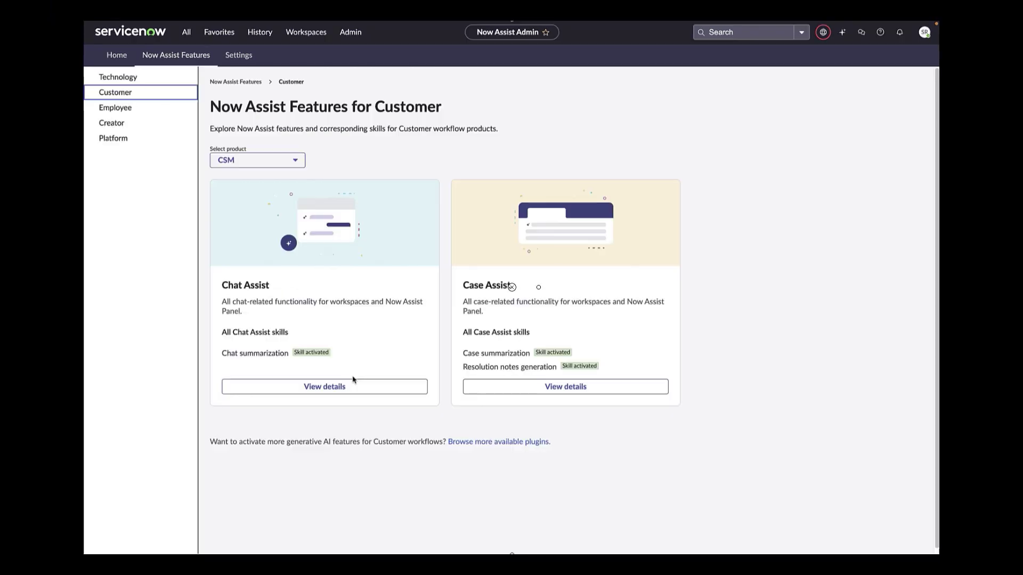